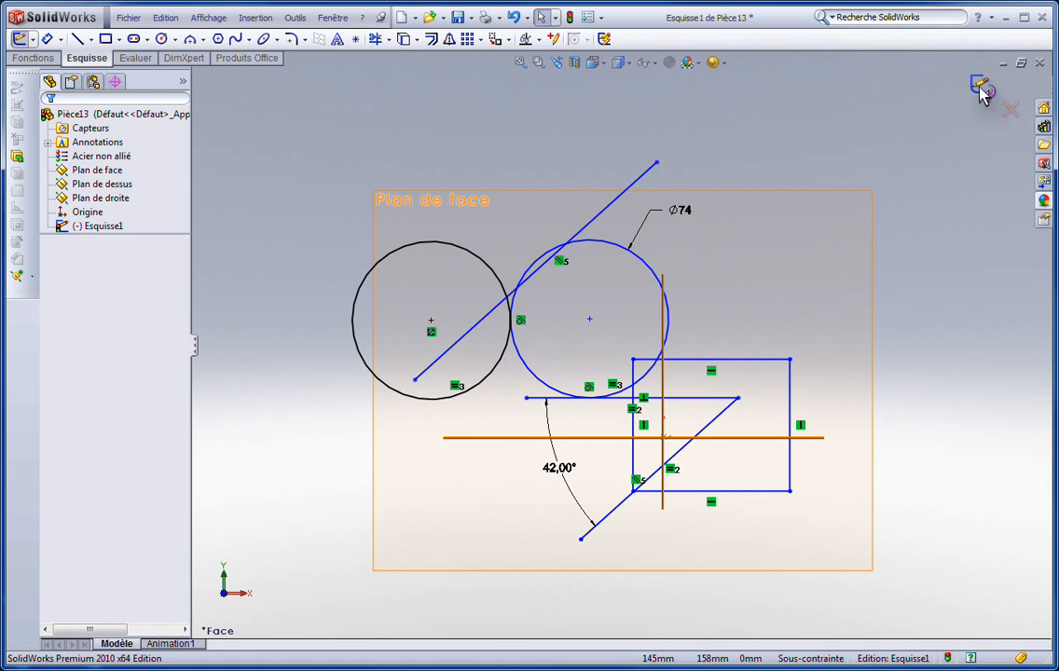
- Close the Esquisse1 sketch and clear its selection
click(983, 93)
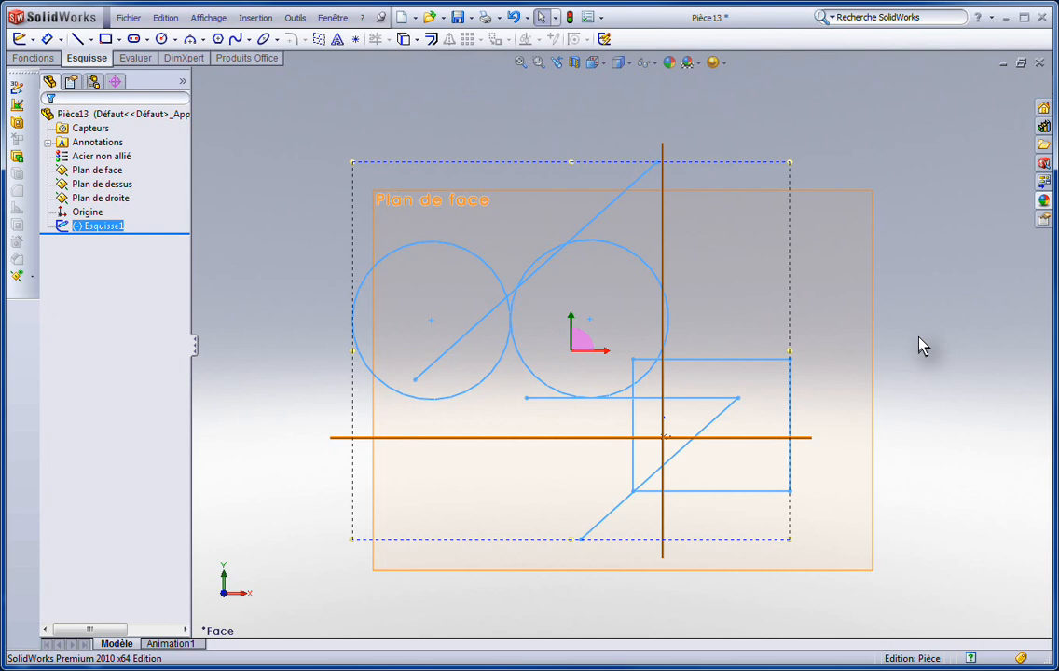
key(Escape)
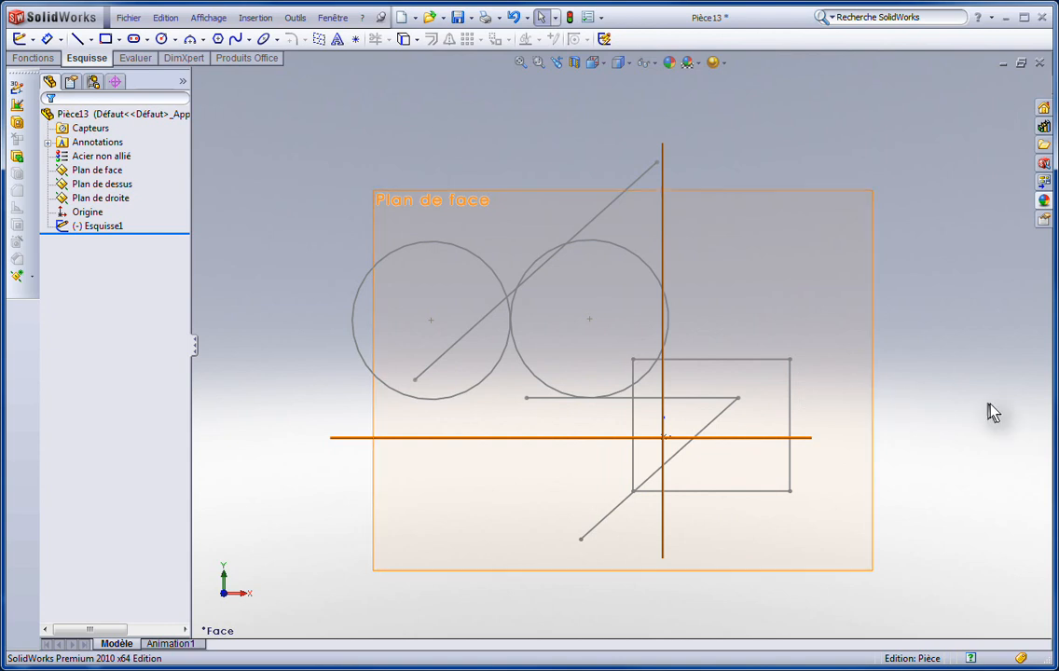
middle_drag(932, 405, 876, 415)
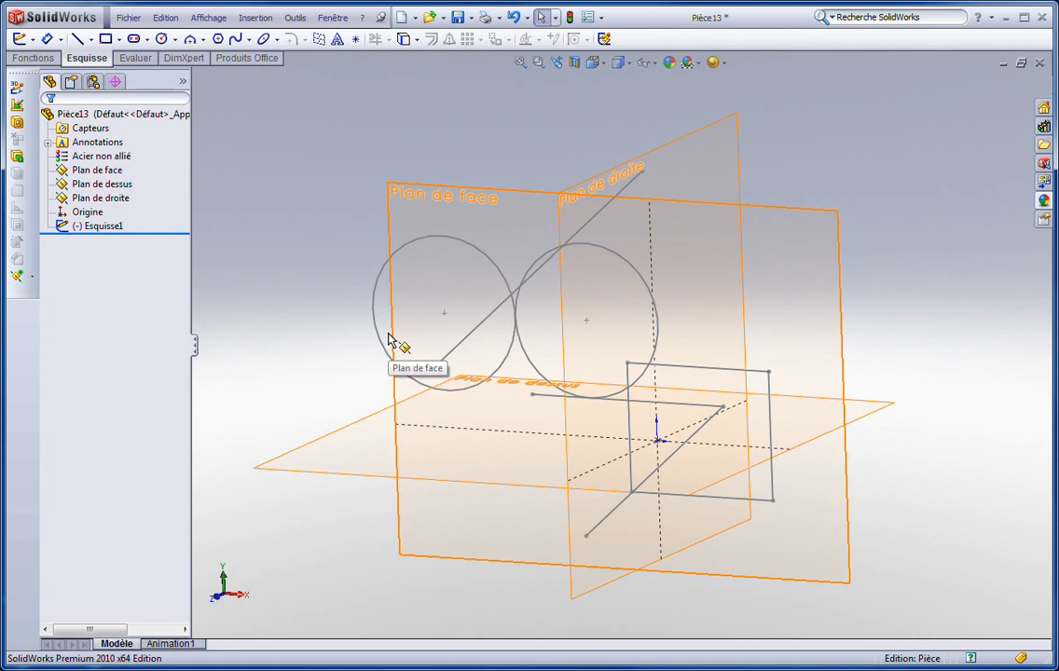
click(86, 228)
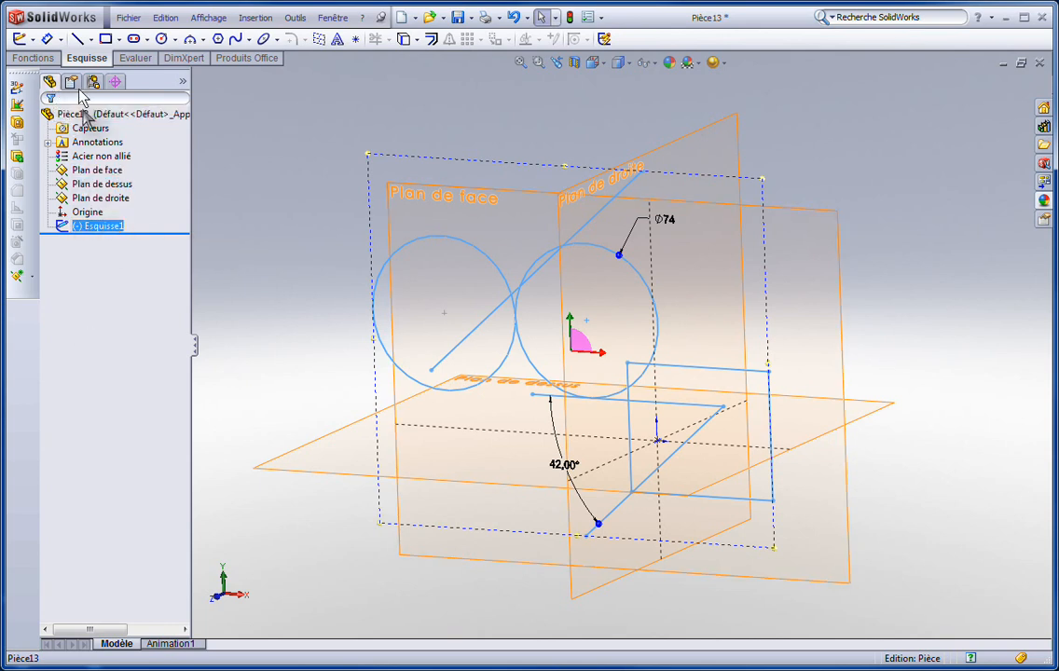
click(90, 229)
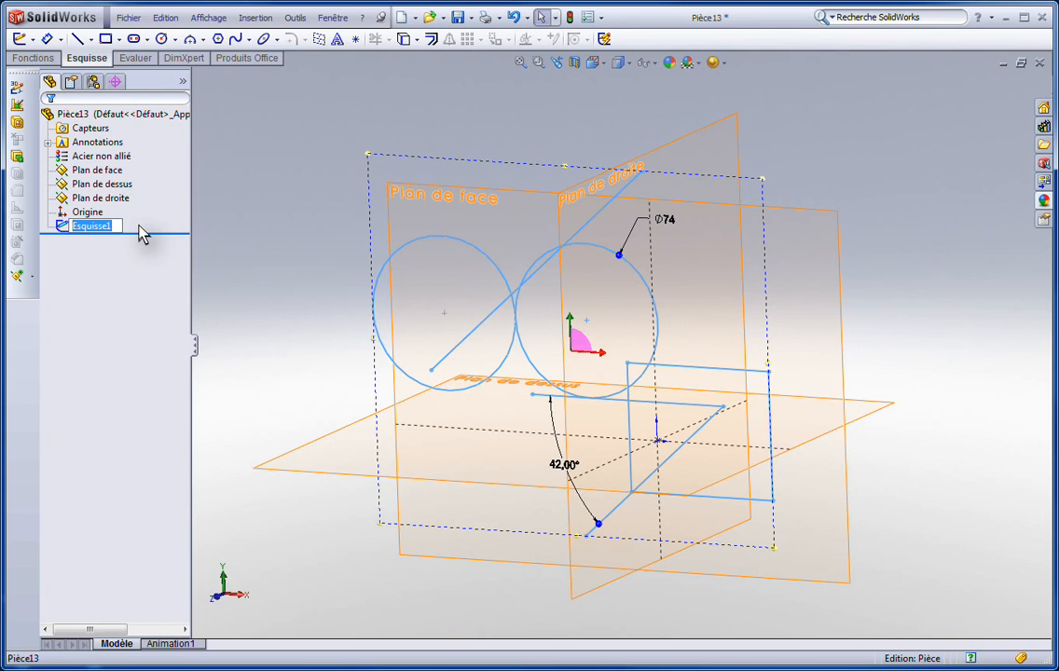
click(146, 222)
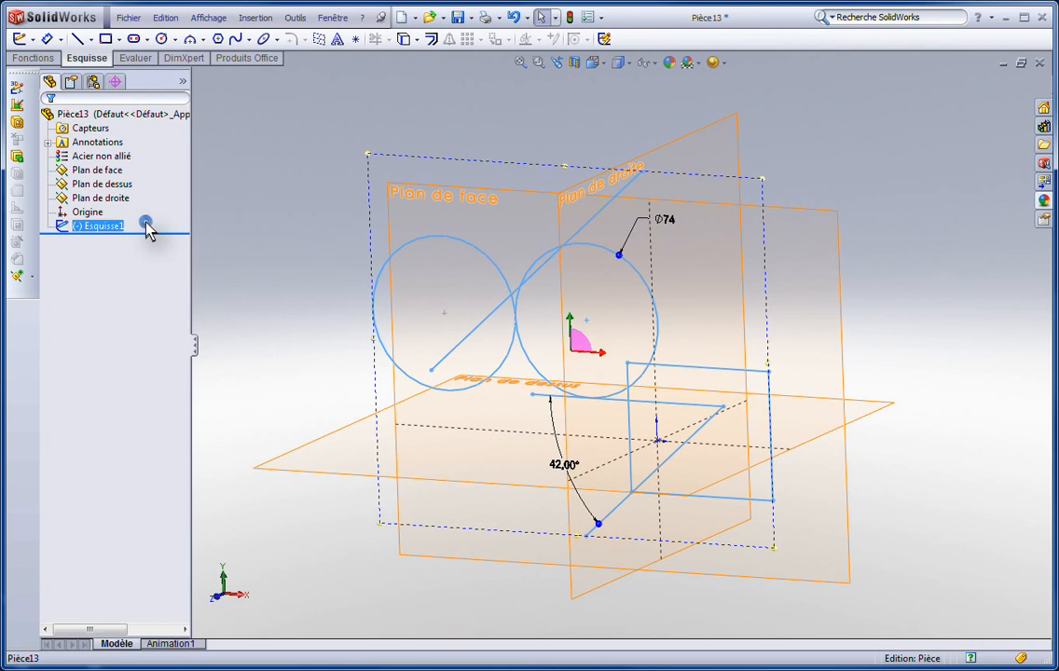
click(61, 229)
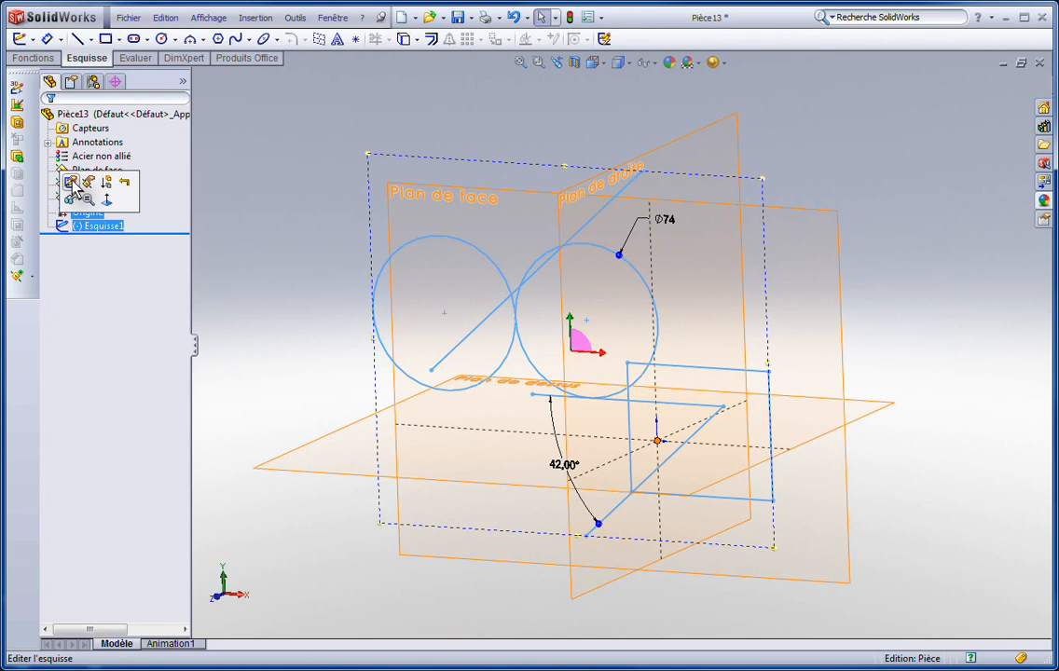
click(252, 166)
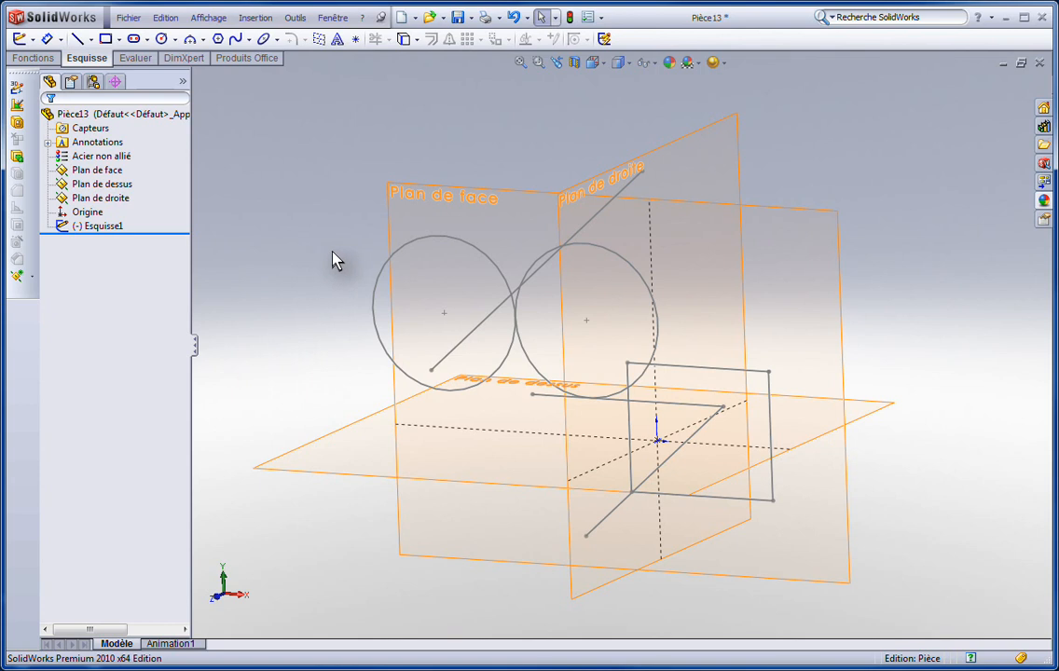
- Edit Esquisse1, moving the upper oblique line's lower endpoint outward and the Ø74 circle's centre upward, and close the sketch
click(380, 277)
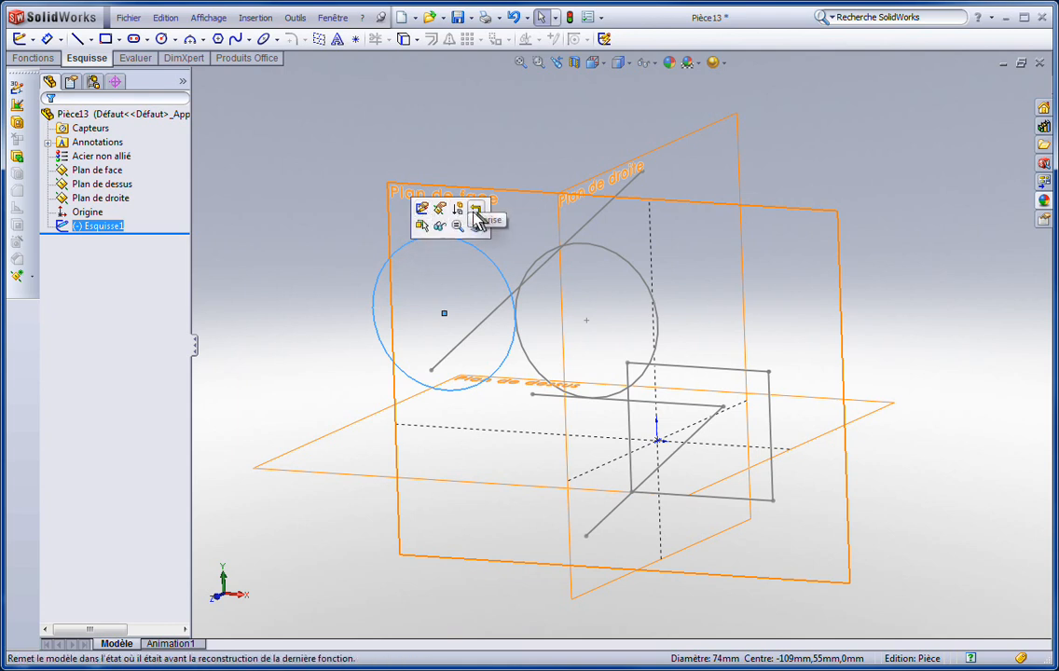
click(423, 210)
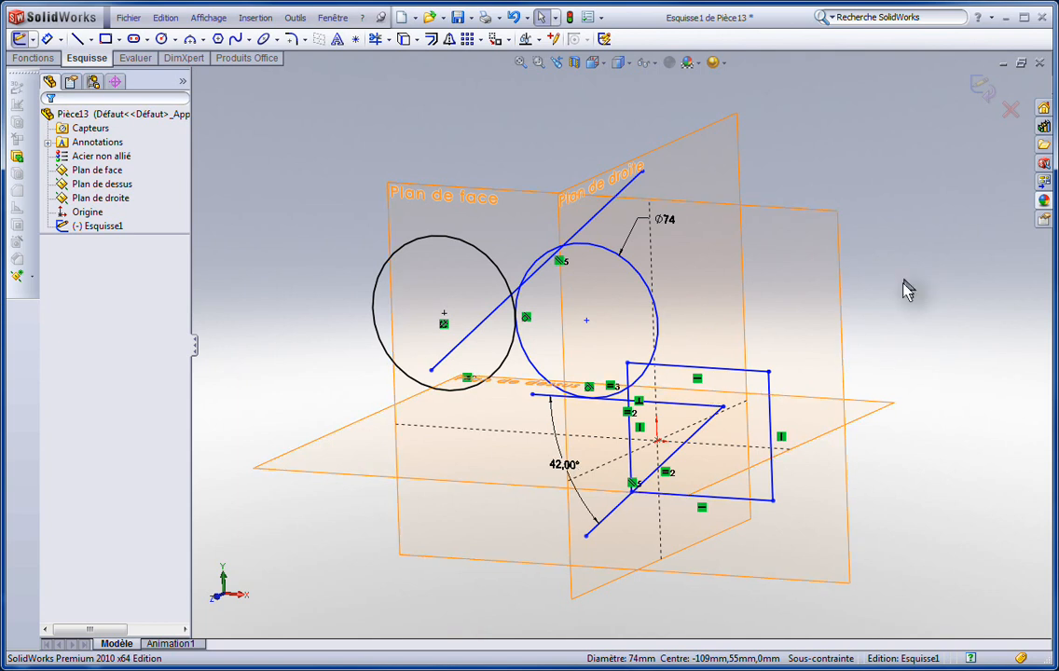
scroll(903, 286, down, 2)
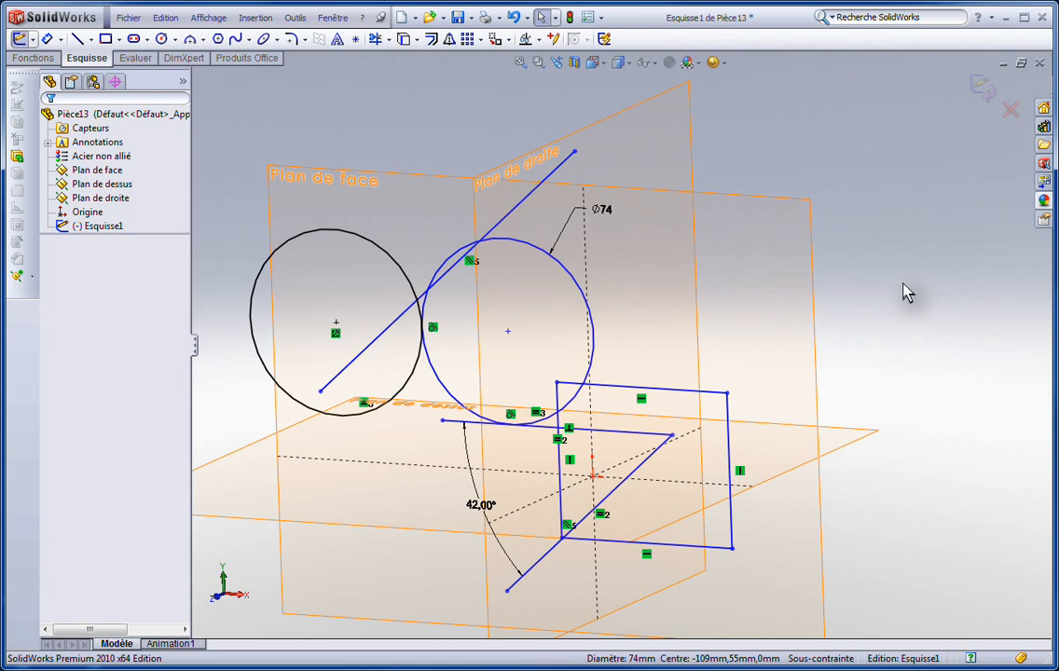
key(ctrl+1)
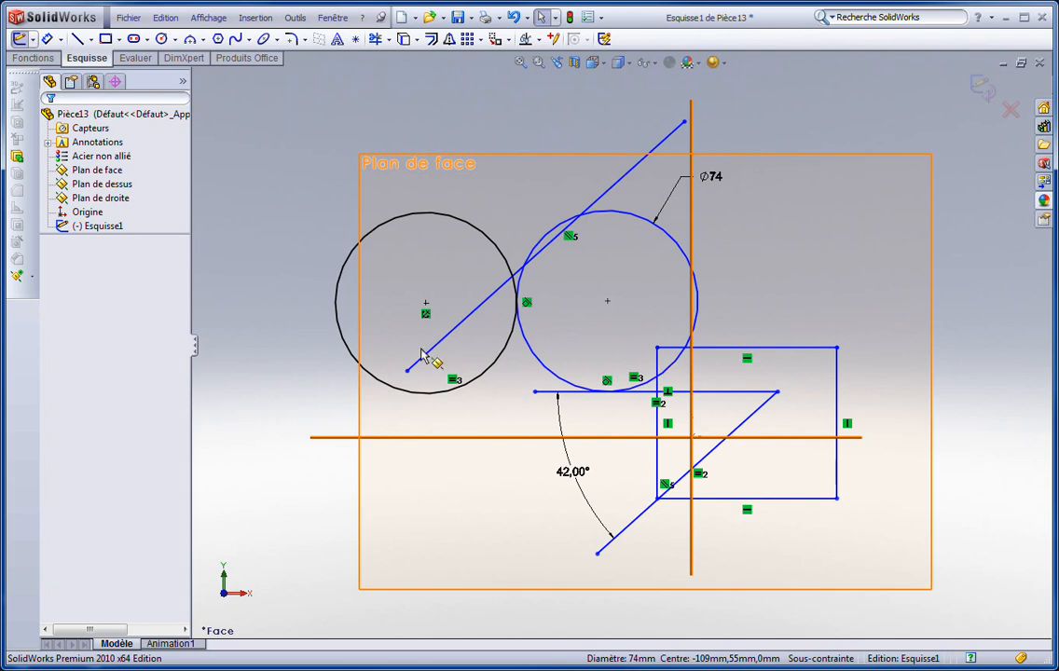
drag(407, 377, 308, 392)
drag(608, 302, 870, 276)
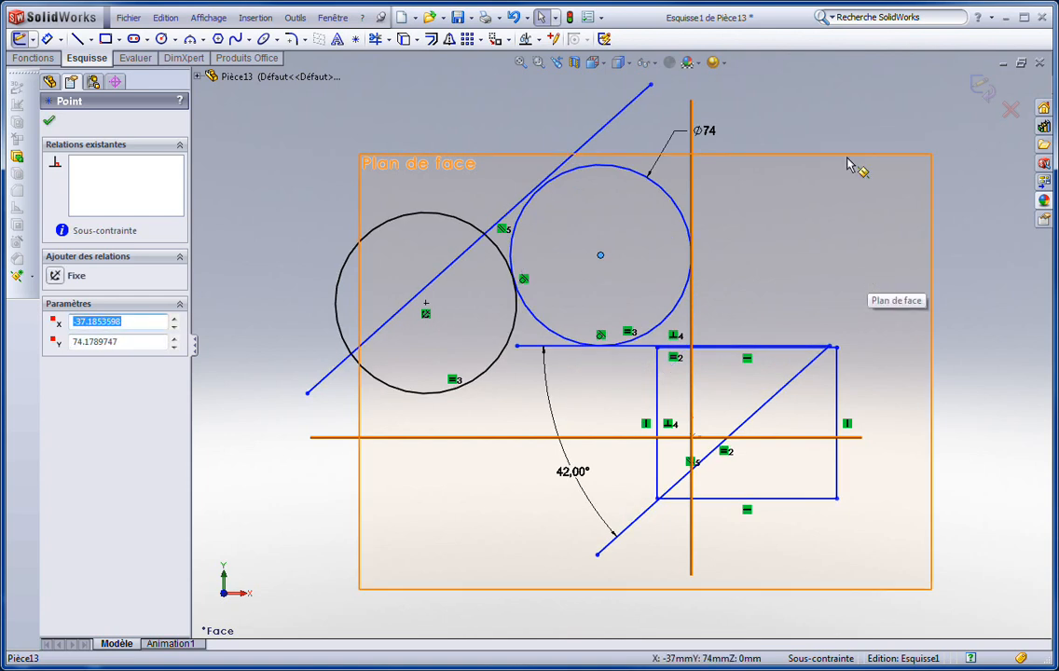
click(980, 86)
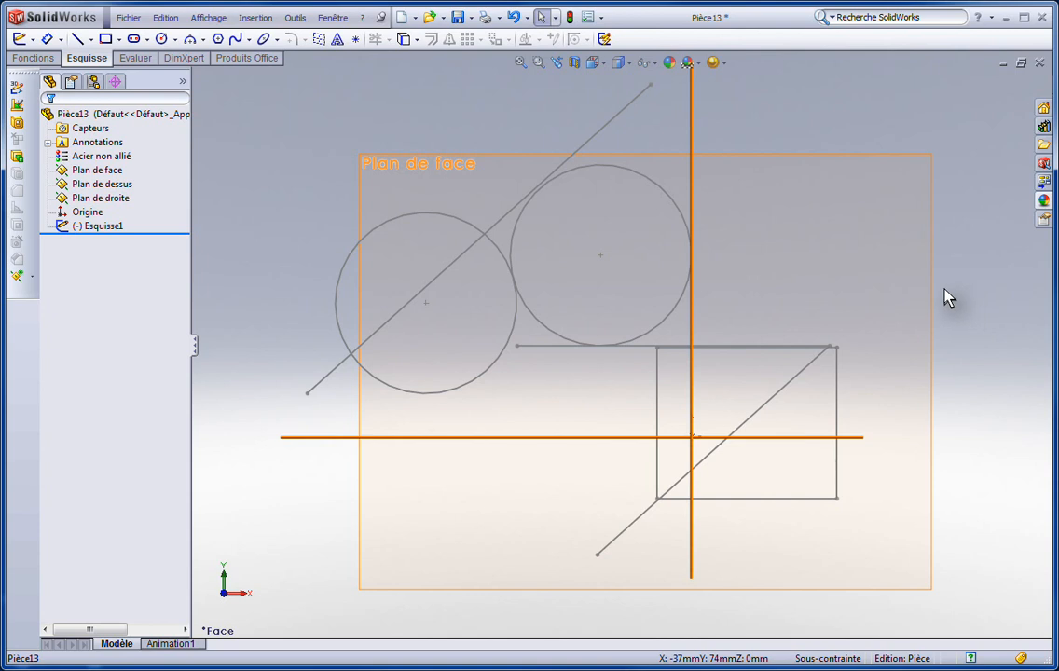
- Change the sketch plane of Esquisse1 to Plan de droite and undo the change
mouse_move(922, 265)
middle_down()
mouse_move(874, 307)
mouse_move(879, 283)
mouse_move(865, 298)
mouse_move(820, 390)
middle_up()
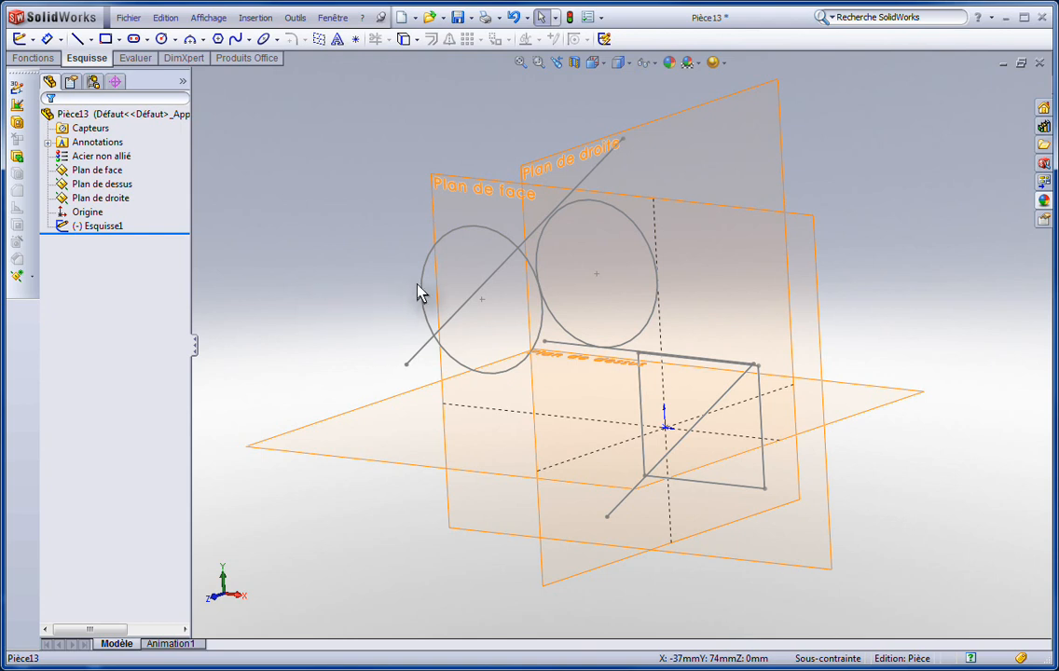
click(95, 226)
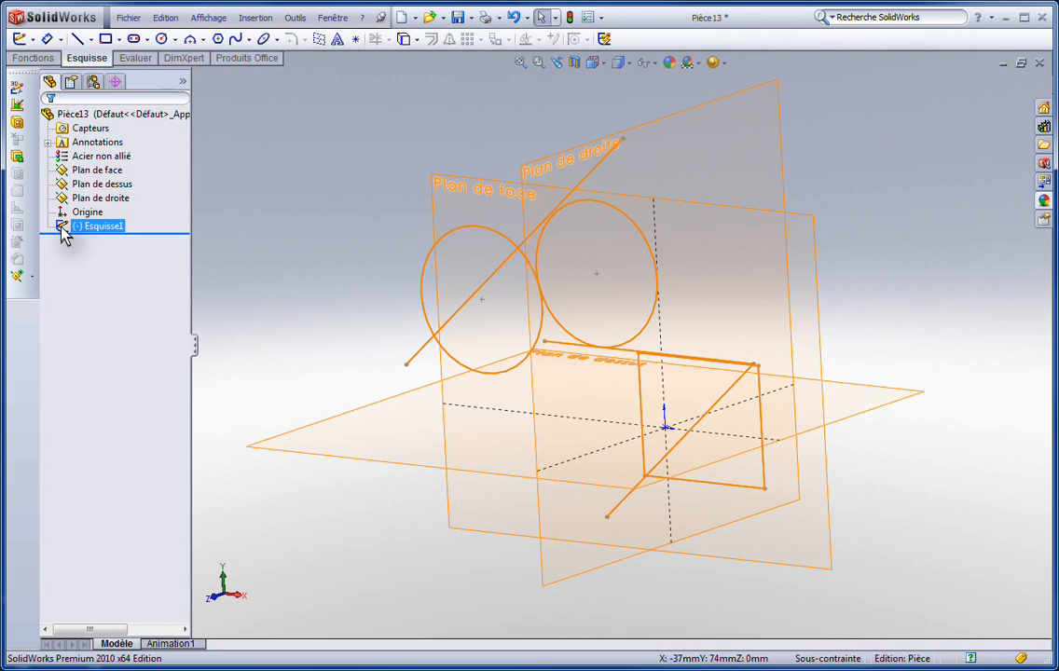
click(64, 229)
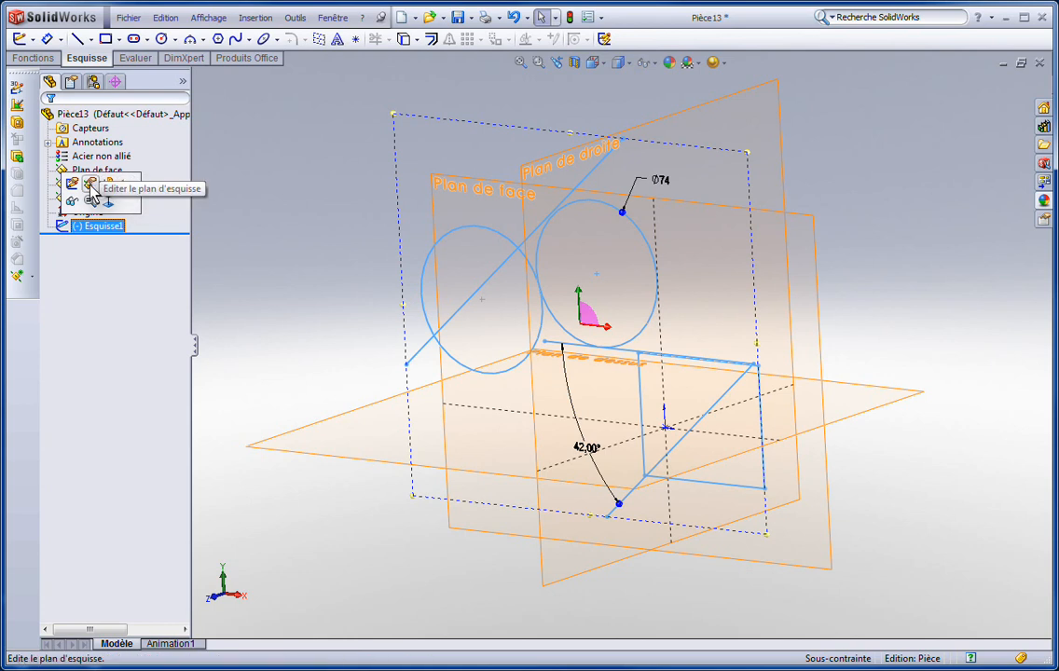
click(94, 194)
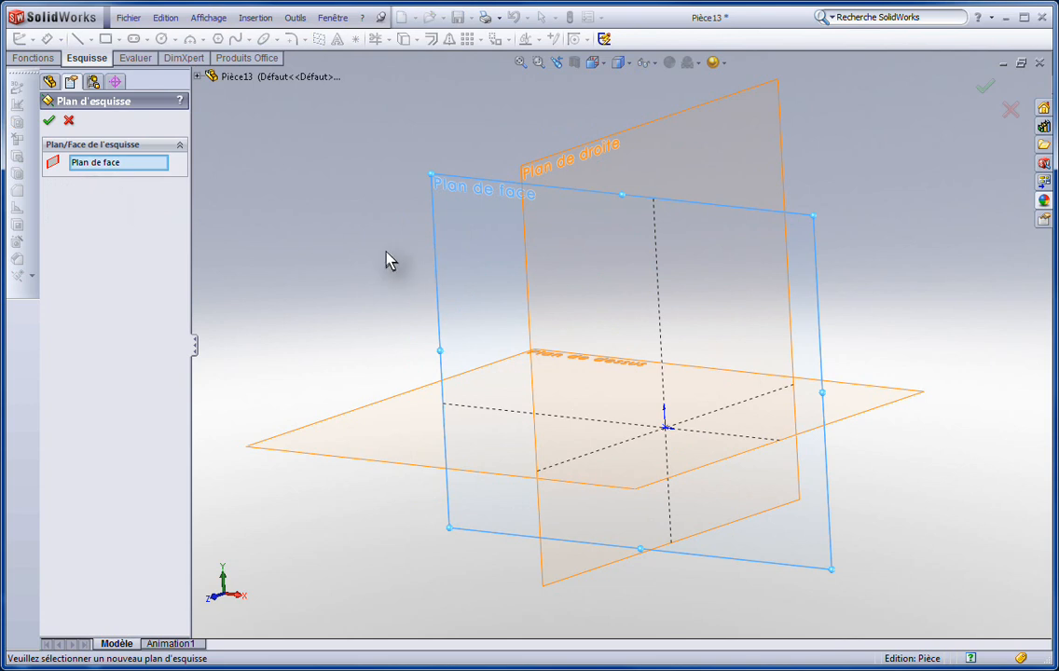
click(655, 127)
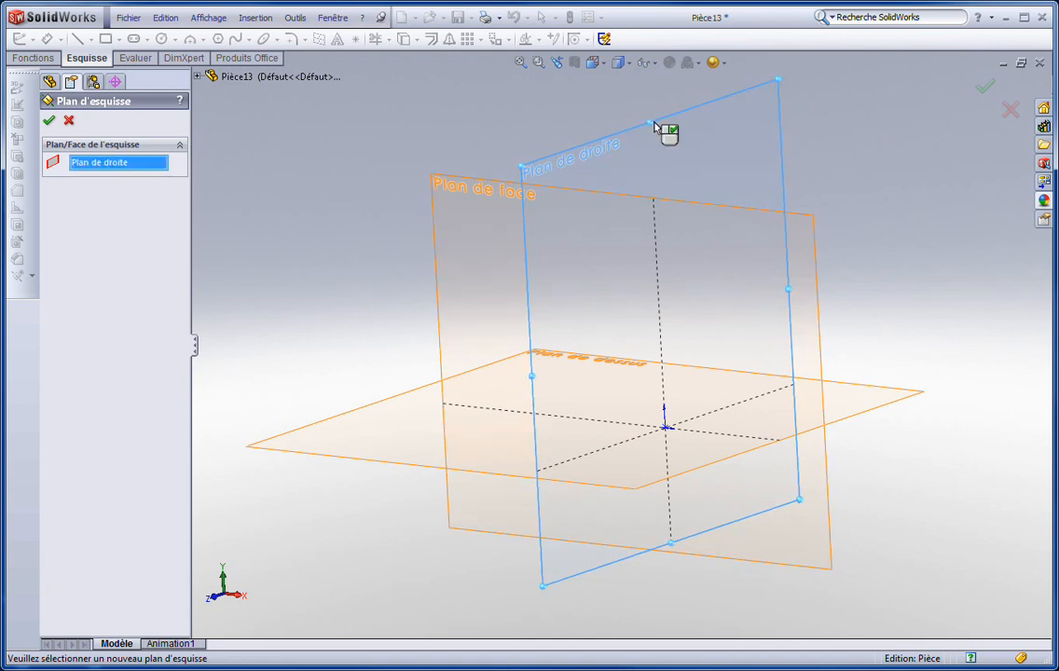
right_click(655, 128)
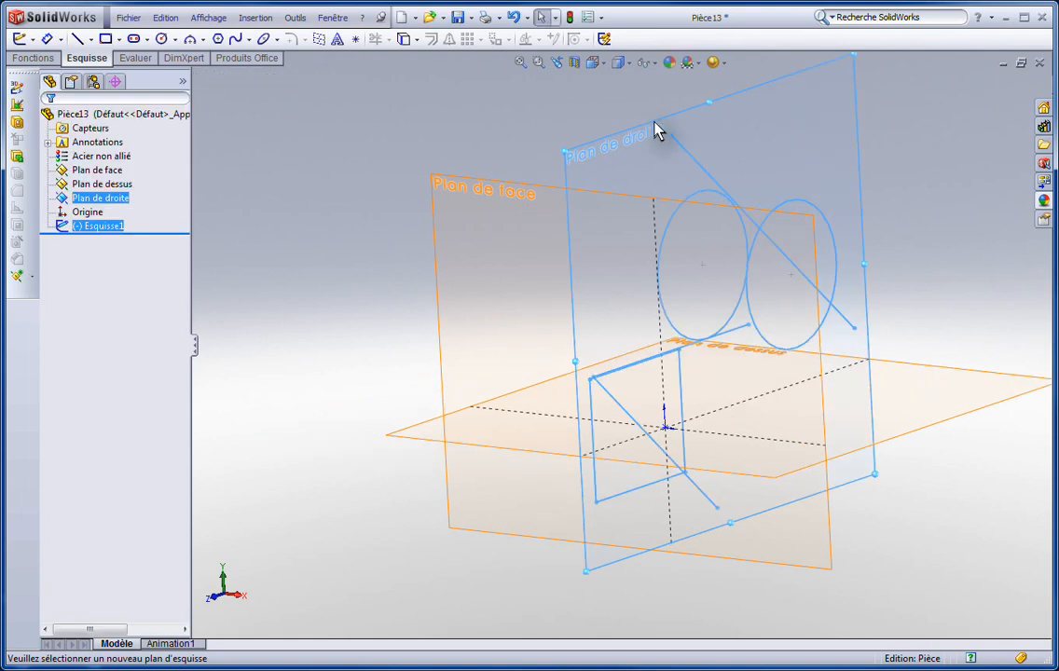
mouse_move(836, 463)
middle_down()
mouse_move(883, 480)
mouse_move(822, 472)
mouse_move(761, 511)
mouse_move(861, 477)
mouse_move(853, 511)
mouse_move(851, 469)
mouse_move(893, 485)
middle_up()
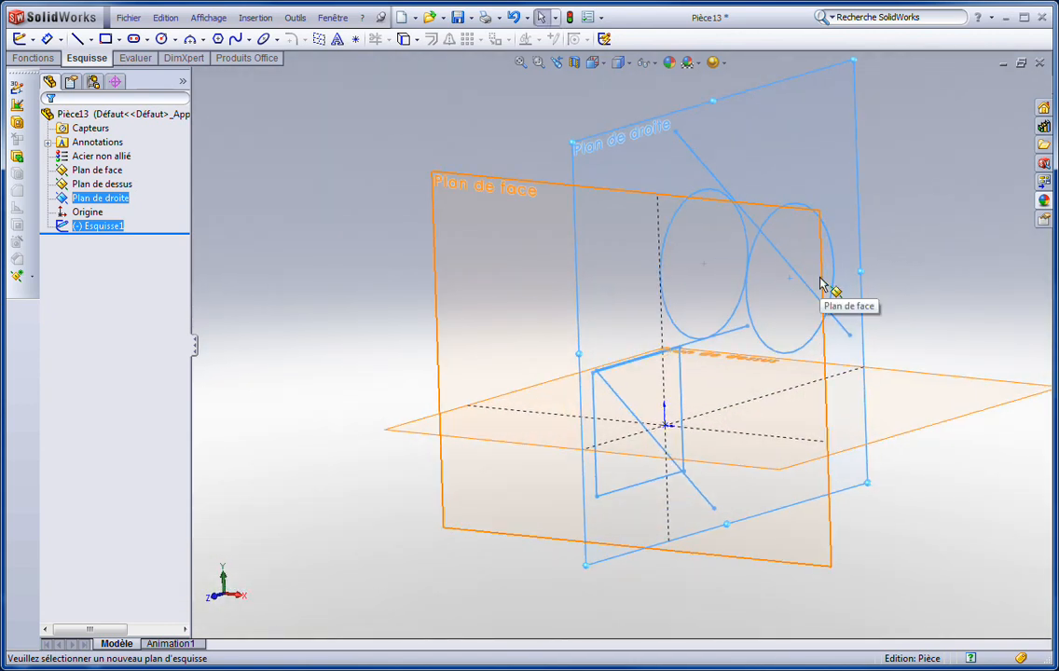
click(318, 305)
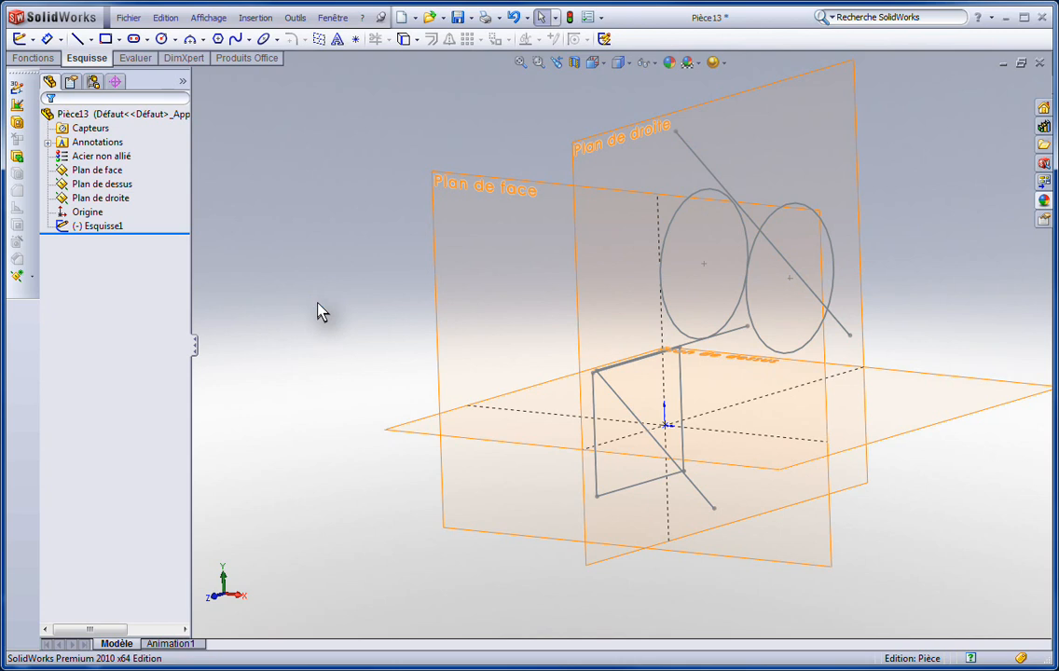
click(515, 20)
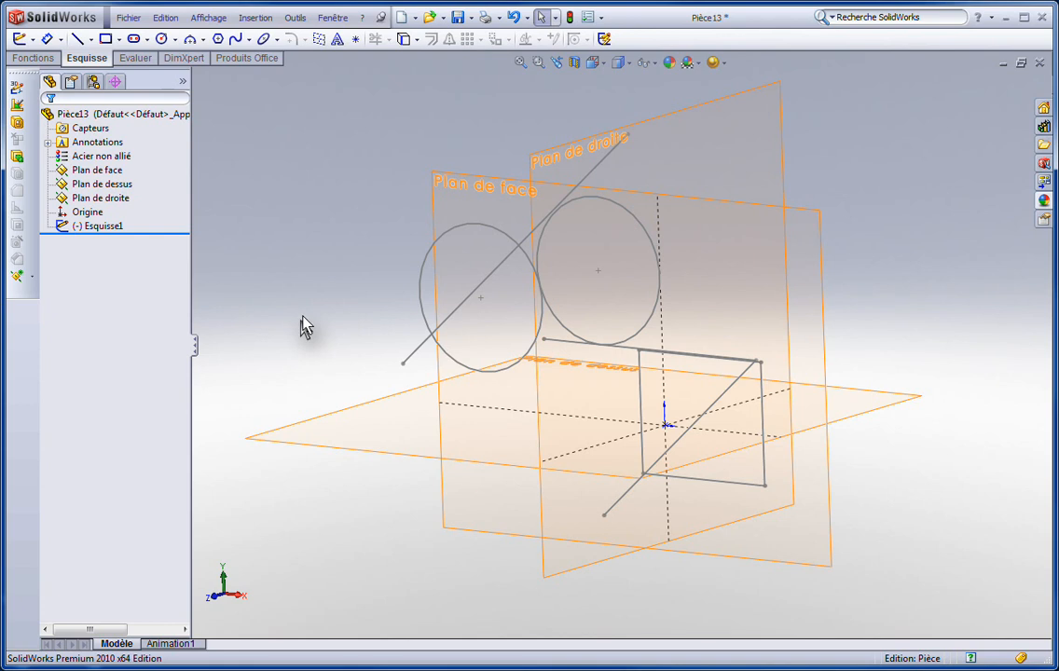
- Using the circle picked in the model view, reassign Esquisse1 from Plan de face to Plan de droite
click(422, 279)
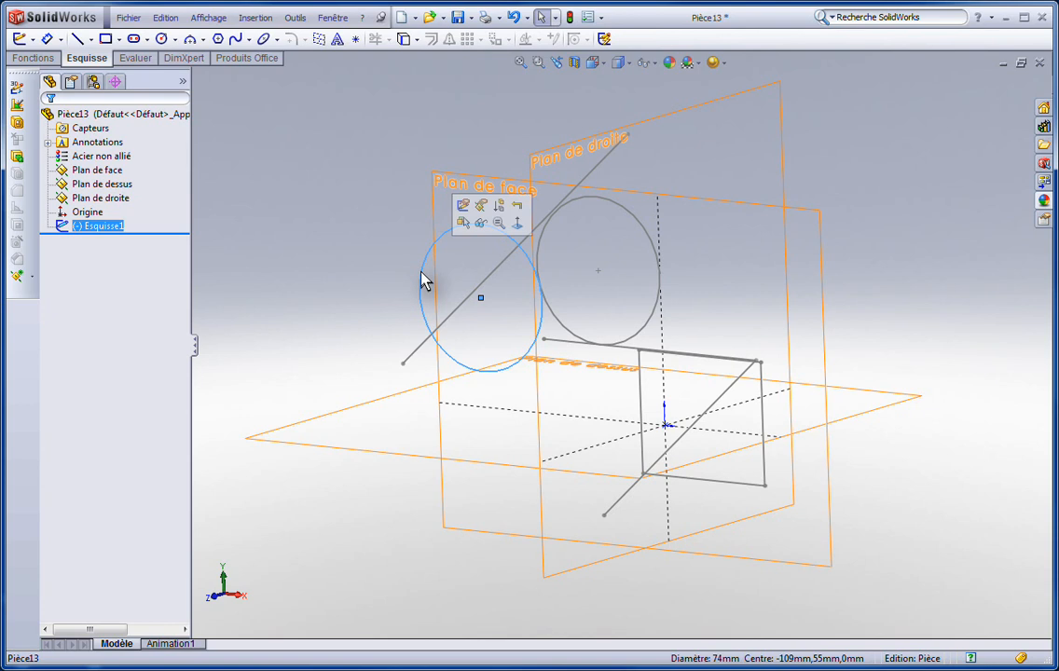
right_click(422, 278)
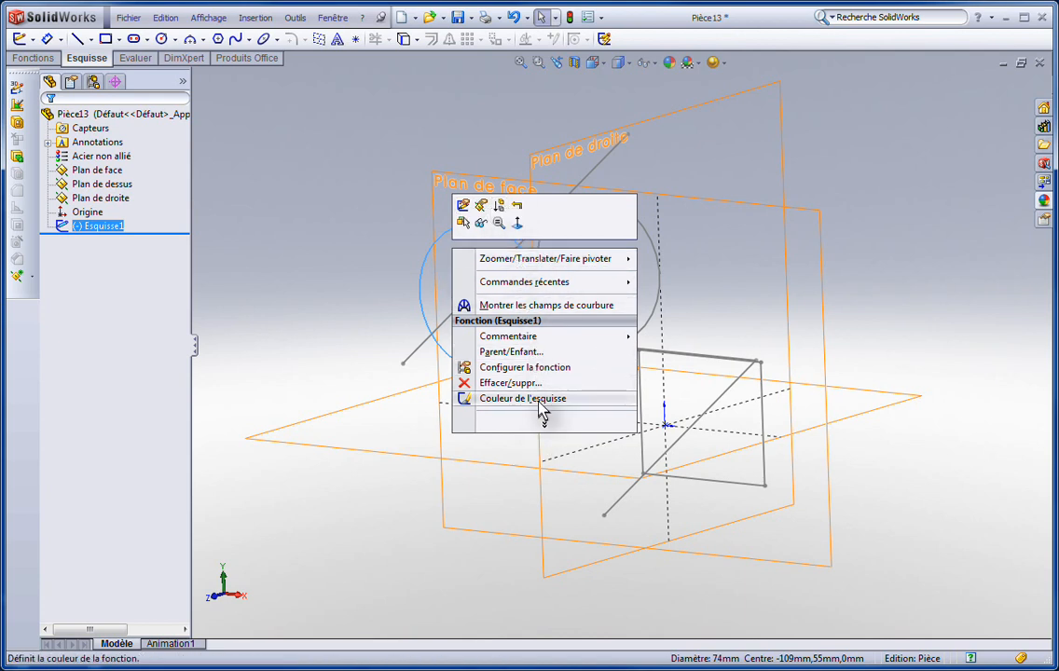
mouse_move(521, 265)
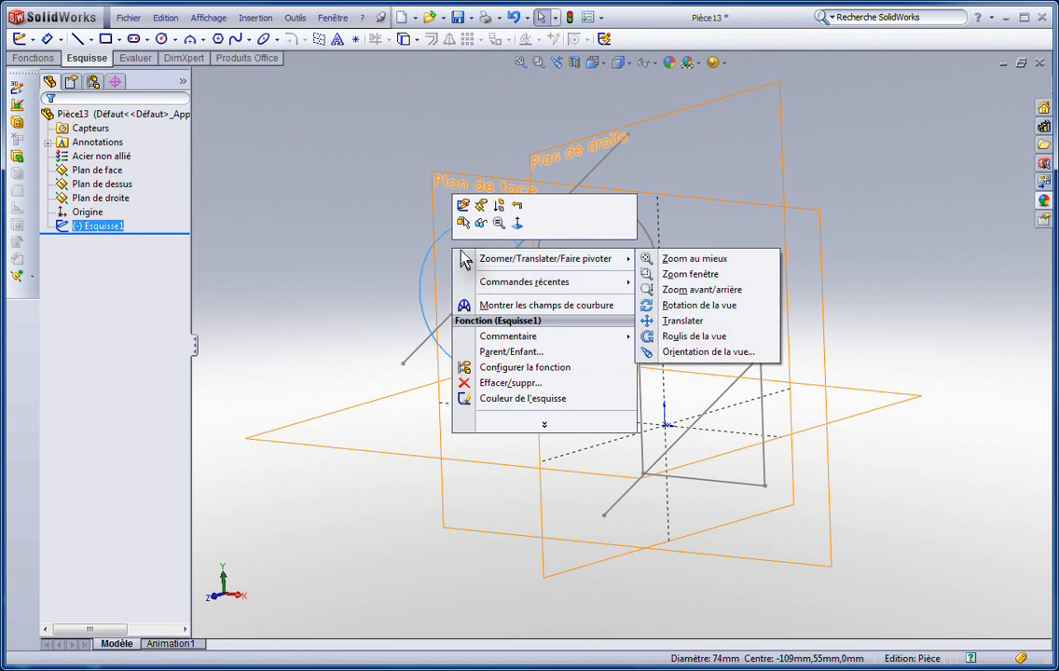
click(482, 207)
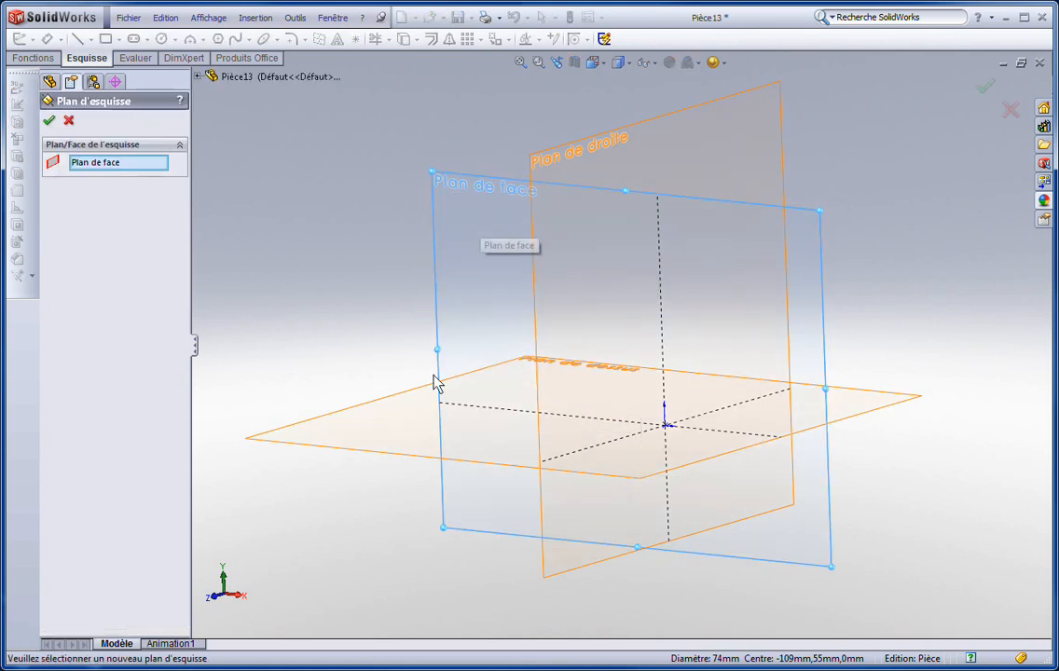
click(607, 139)
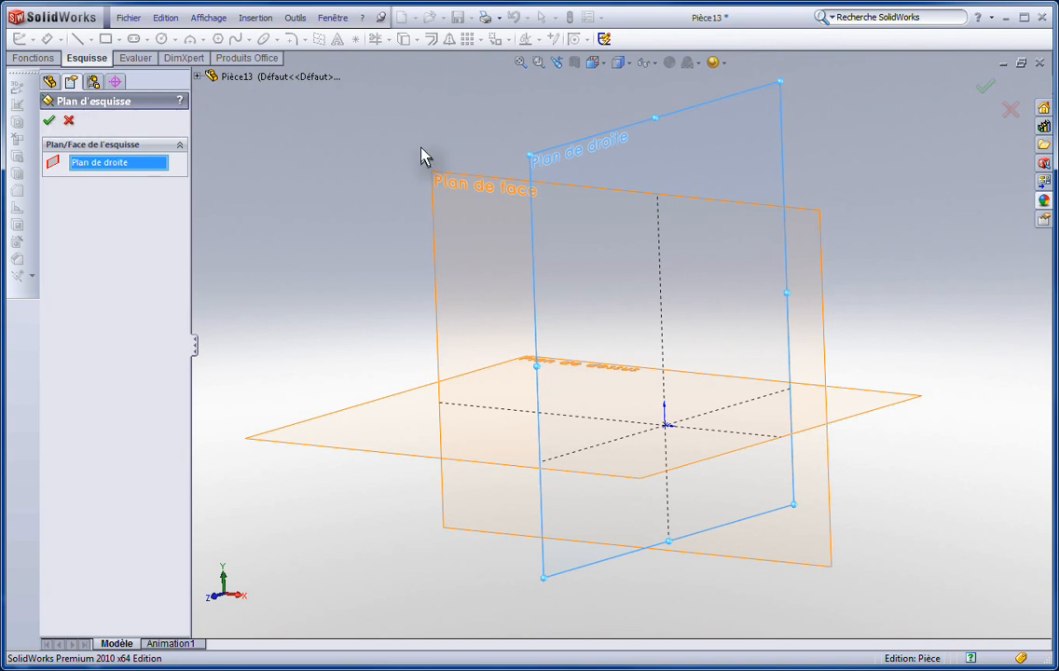
click(601, 139)
click(602, 140)
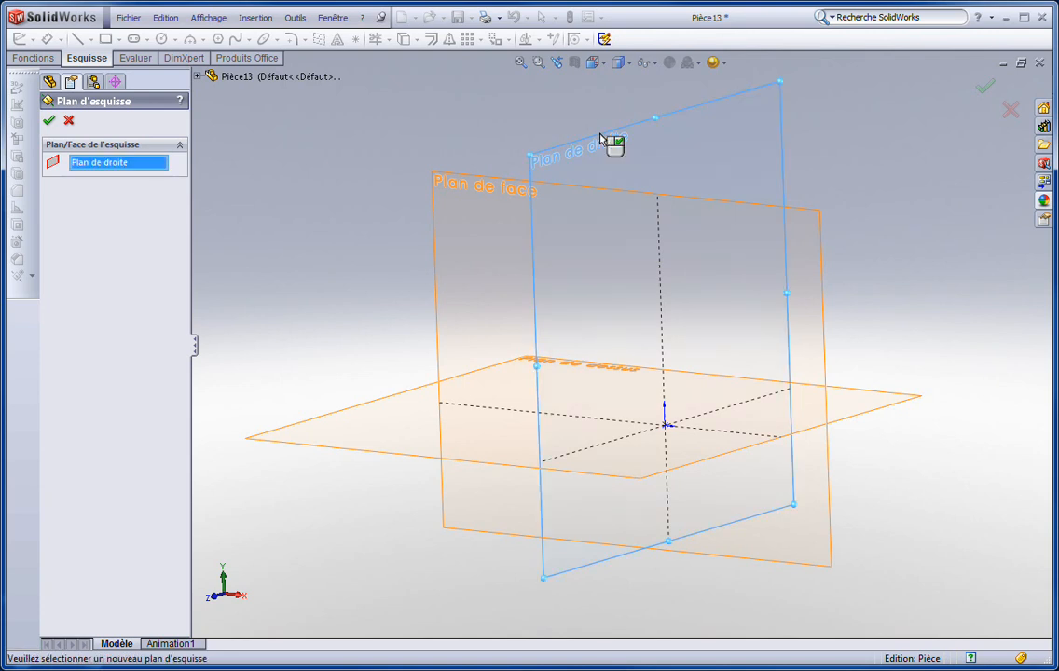
key(Return)
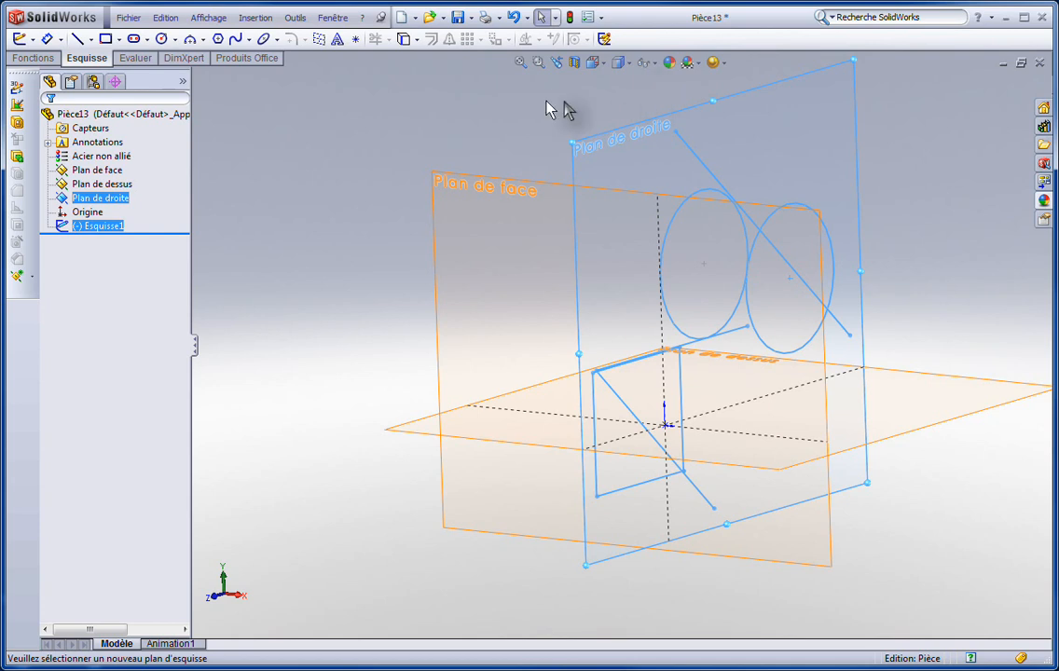
click(546, 133)
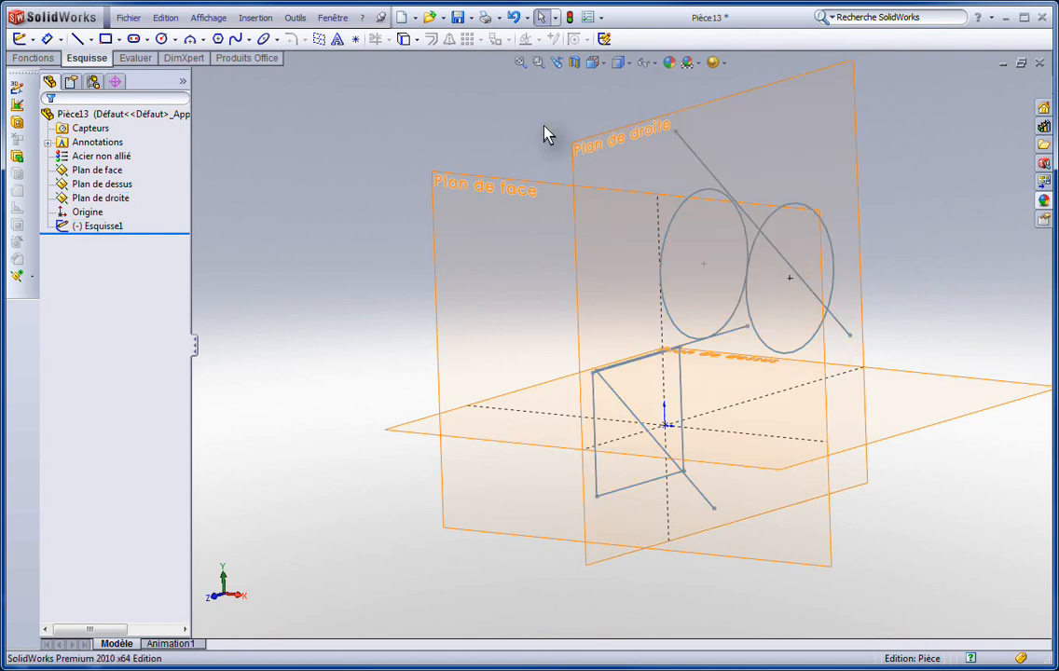